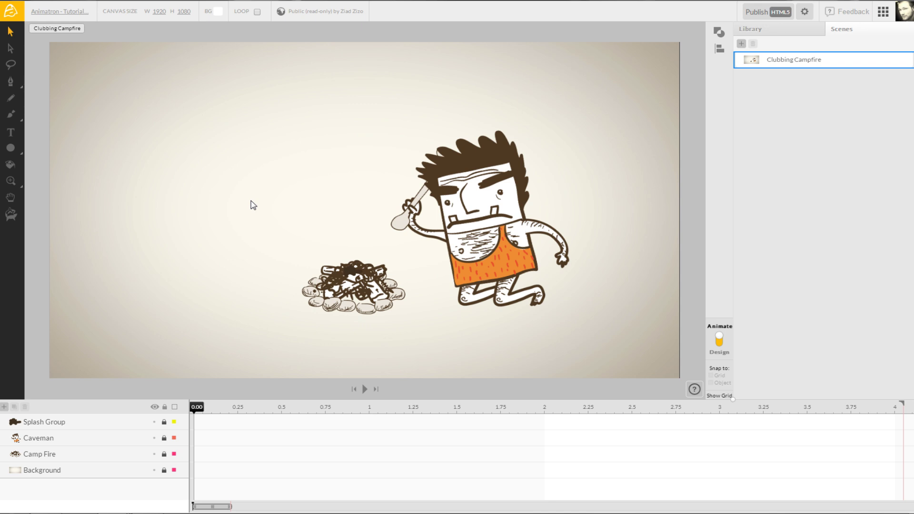
# - Play and stop a preview of the Clubbing Campfire scene, then open the Animatron main menu
pyautogui.click(365, 389)
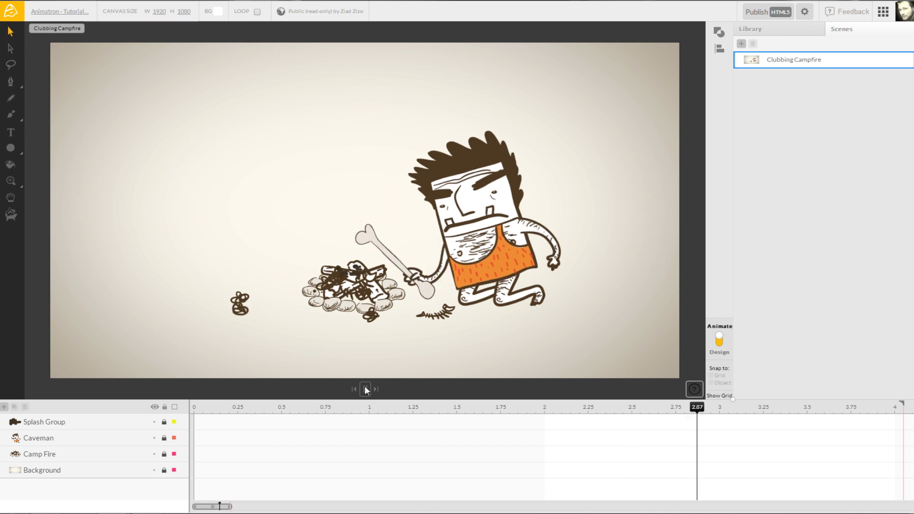
pyautogui.click(366, 389)
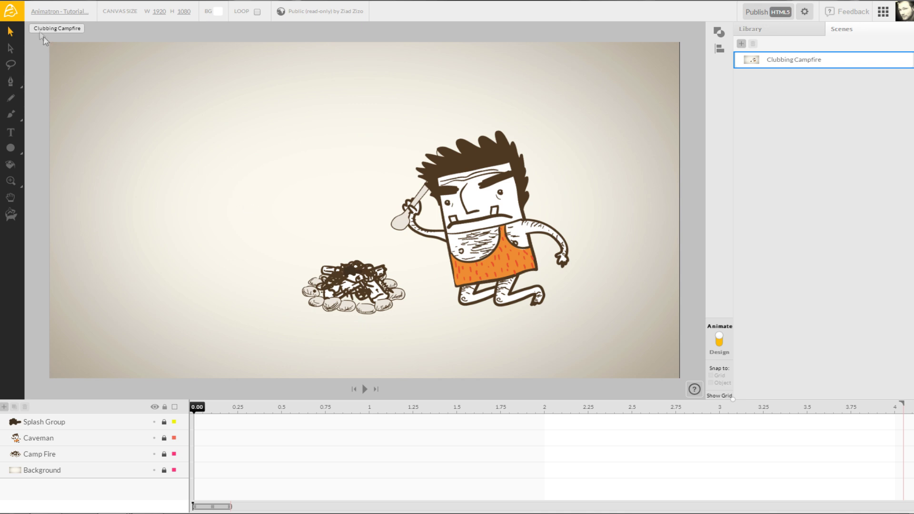
pyautogui.click(12, 15)
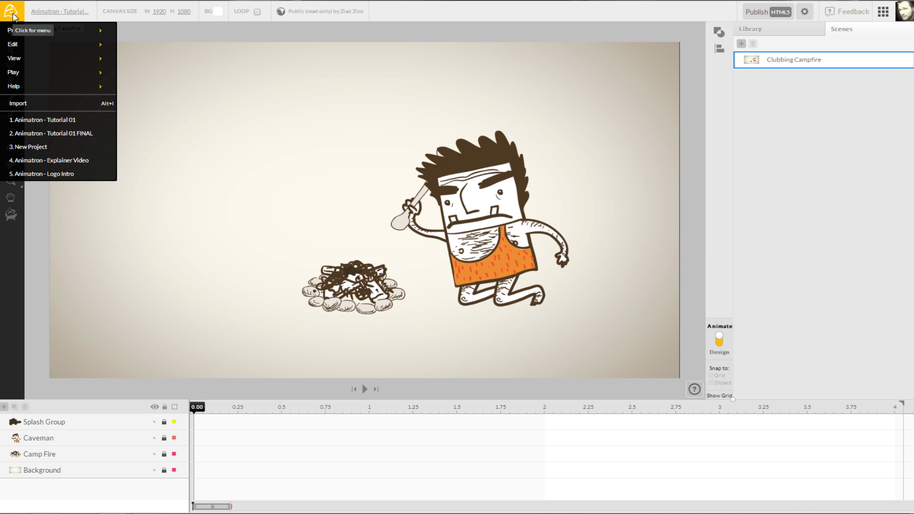
# - Import Fish_Bone_01 and Fish_Bone_02 by dropping both files from Explorer into the scene
pyautogui.click(36, 104)
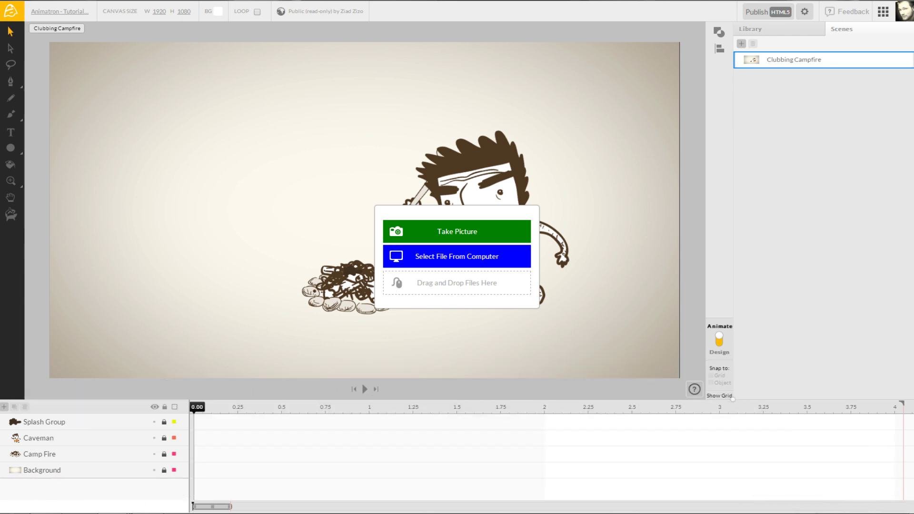
pyautogui.moveTo(913, 15); pyautogui.dragTo(568, 25)
pyautogui.moveTo(714, 143); pyautogui.dragTo(589, 64)
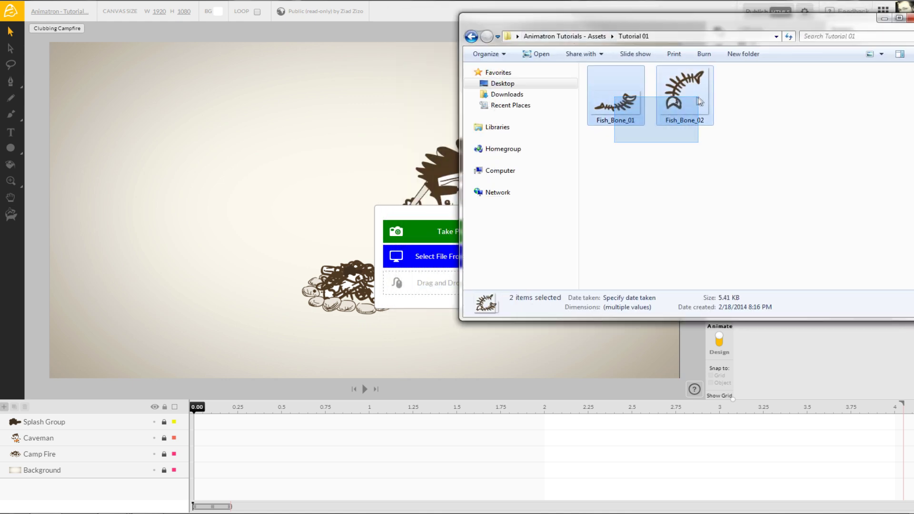
pyautogui.moveTo(626, 102); pyautogui.dragTo(427, 286)
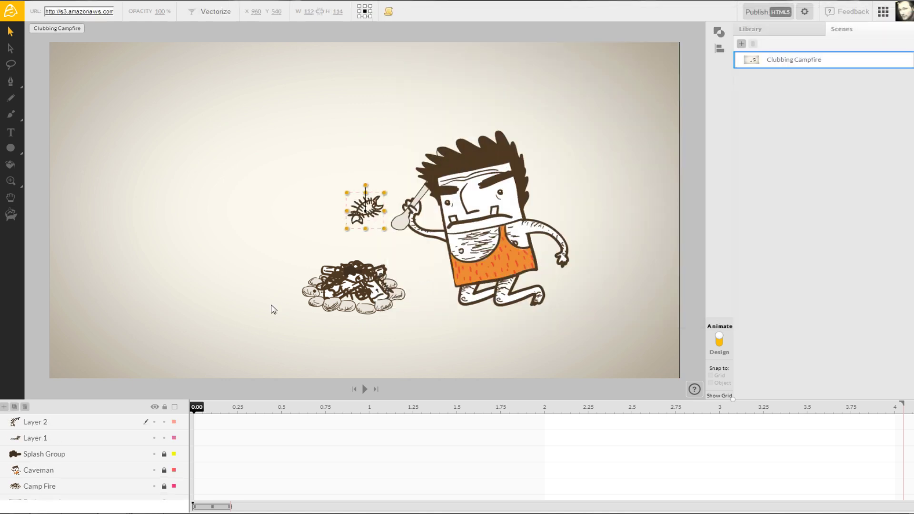
# - Rename Layer 1 to 'FishBone 01' and move the fishbone down onto the campfire
pyautogui.doubleClick(36, 439)
pyautogui.write('F')
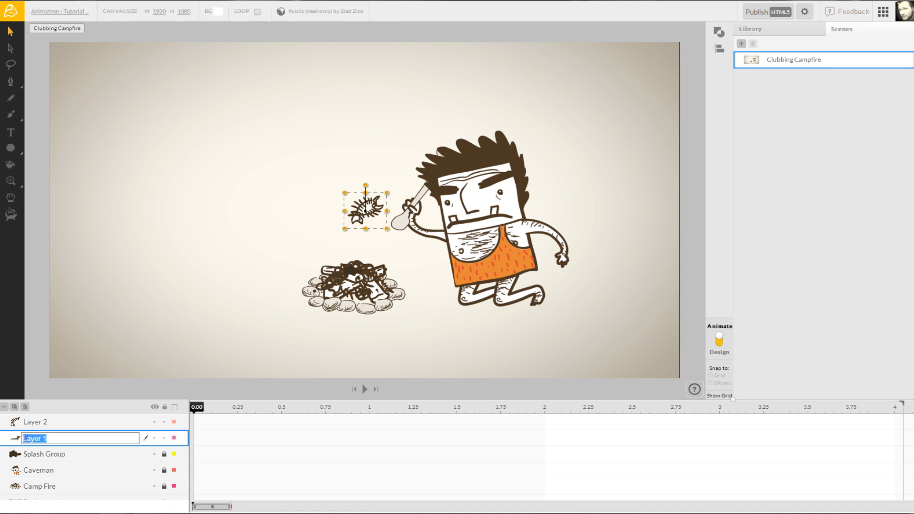
pyautogui.write('ishBone 01')
pyautogui.press('Return')
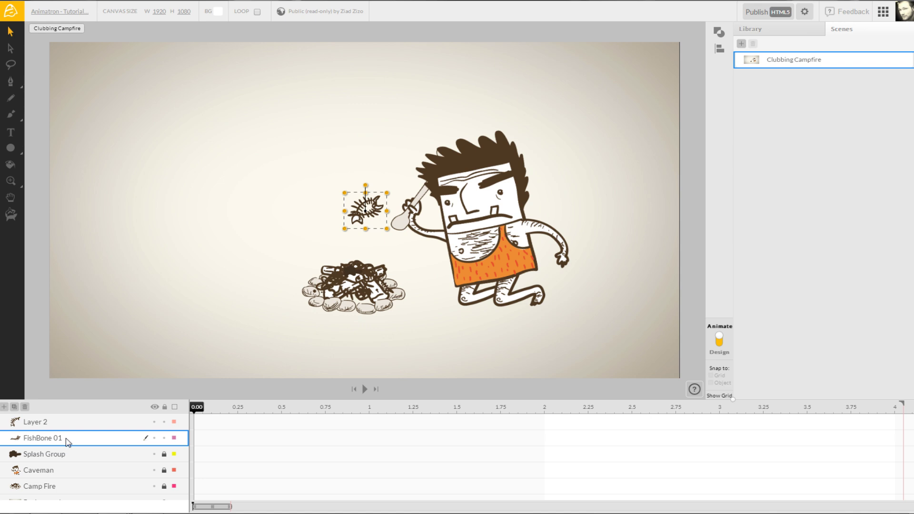
pyautogui.moveTo(370, 212); pyautogui.dragTo(358, 293)
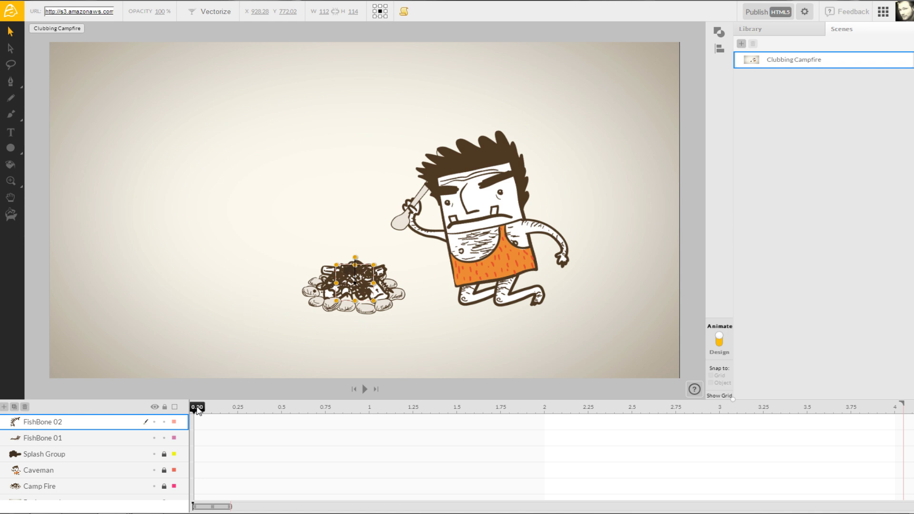
# - Keyframe the fishbone rising up-left at 0.25 s and landing down-left at 0.50 s
pyautogui.moveTo(198, 410); pyautogui.dragTo(239, 412)
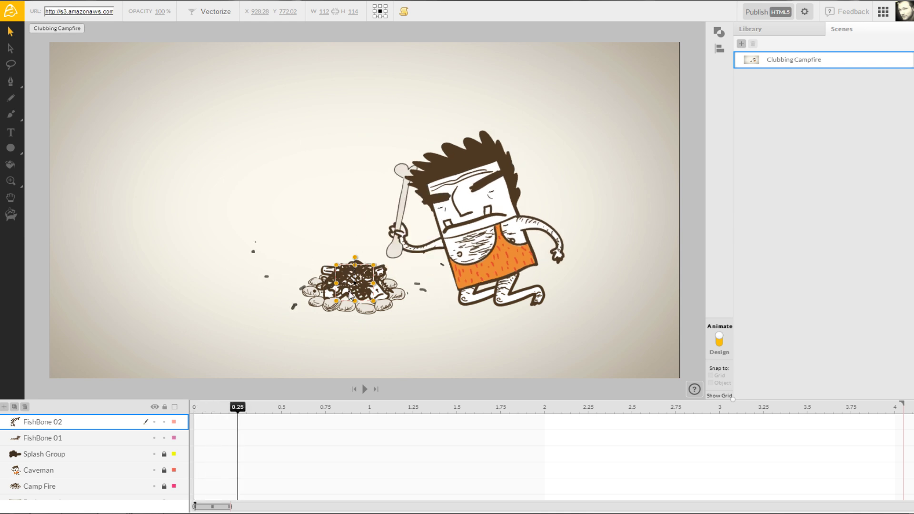
pyautogui.moveTo(346, 294); pyautogui.dragTo(301, 187)
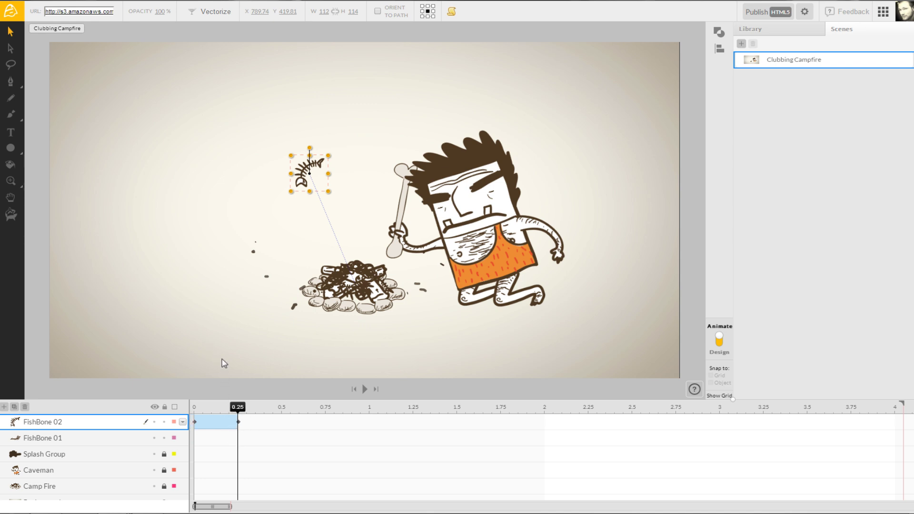
pyautogui.moveTo(241, 411); pyautogui.dragTo(282, 408)
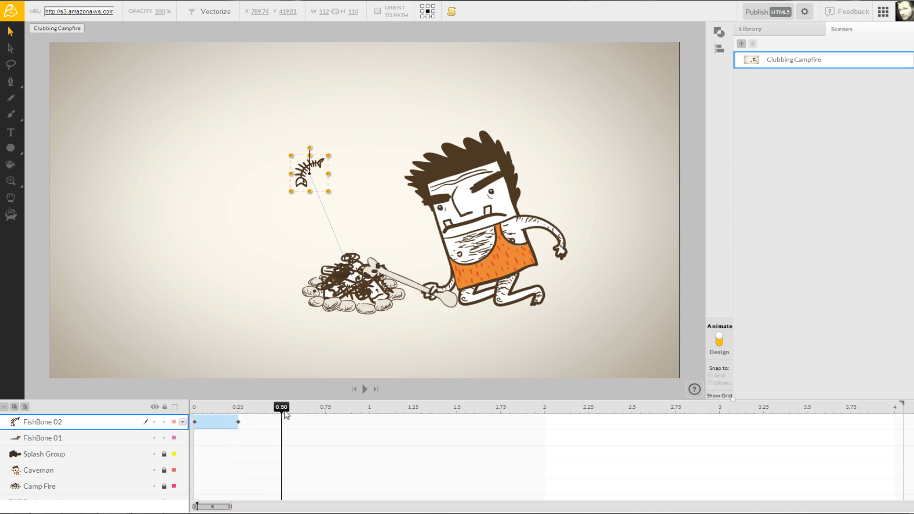
pyautogui.moveTo(308, 183); pyautogui.dragTo(246, 317)
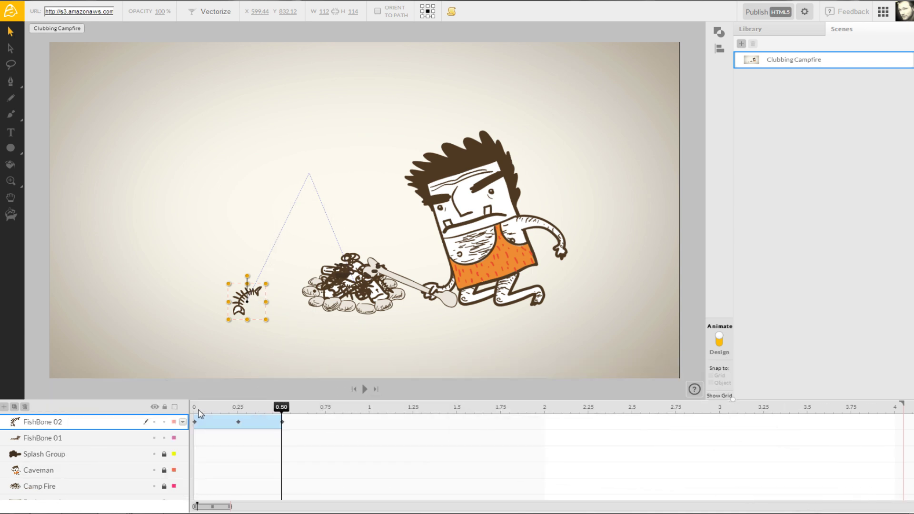
# - Rewind and play the scene to check the fishbone's flight
pyautogui.click(356, 389)
pyautogui.click(364, 389)
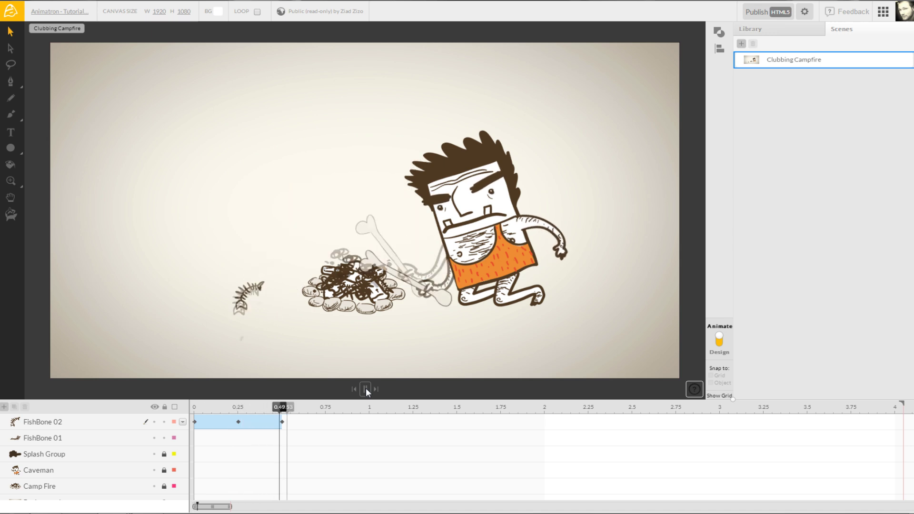
pyautogui.click(365, 388)
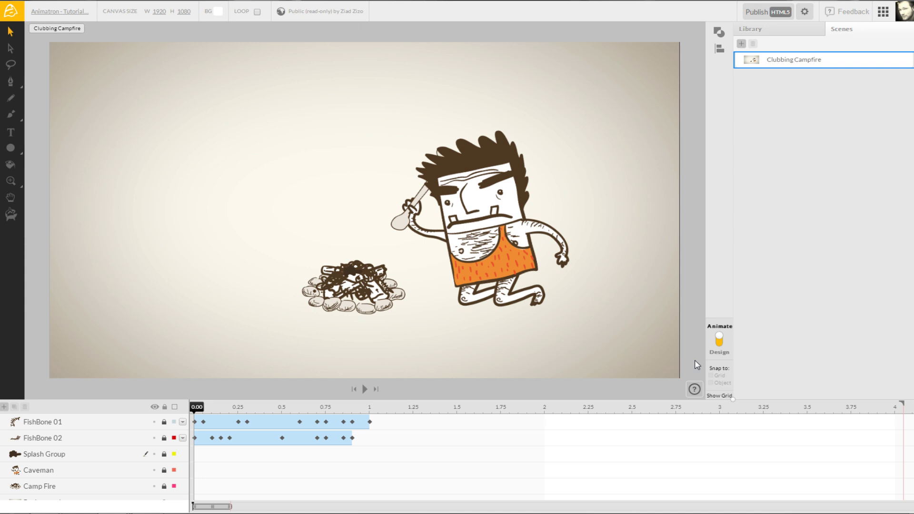
# - Preview both fishbone flights, then return the playhead to 0.00
pyautogui.click(365, 390)
pyautogui.click(365, 390)
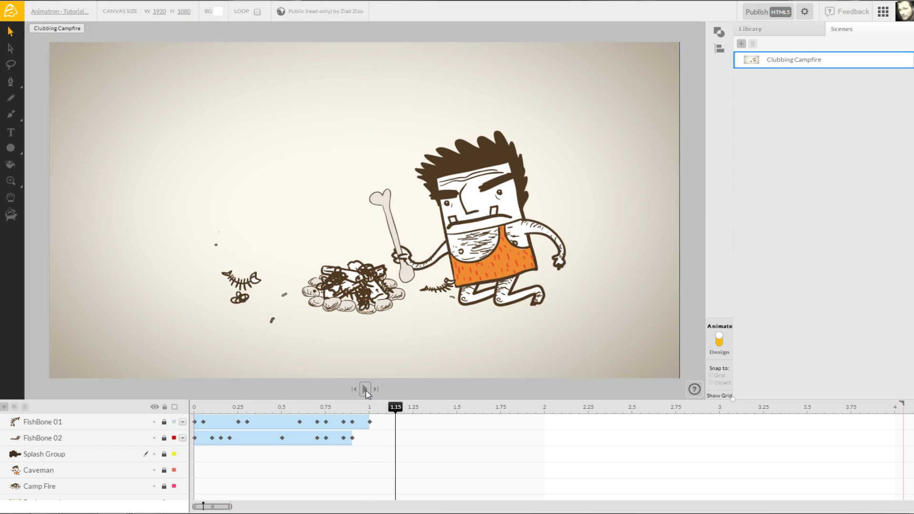
pyautogui.click(197, 408)
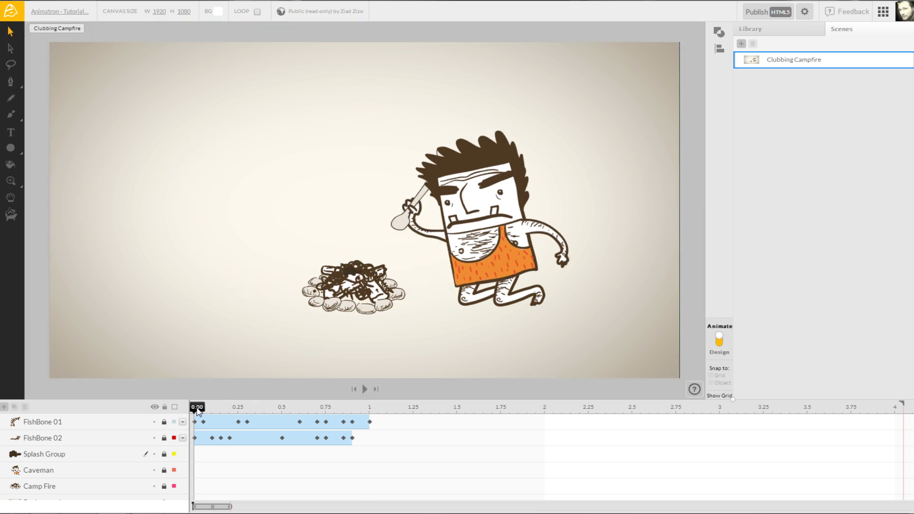
# - Group FishBone 01 and FishBone 02 as 'FishBone Group 1' and nudge it slightly right and down
pyautogui.click(46, 424)
pyautogui.keyDown('shift'); pyautogui.click(52, 437); pyautogui.keyUp('shift')
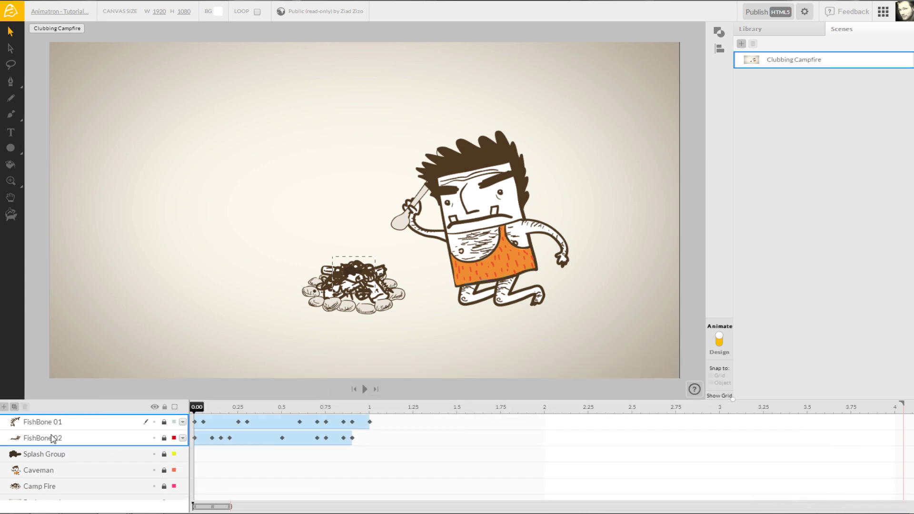
pyautogui.rightClick(51, 435)
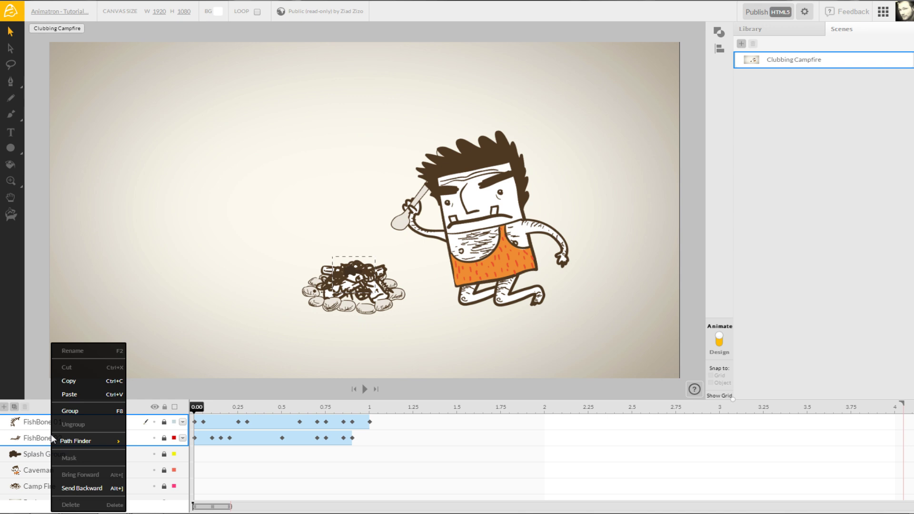
pyautogui.click(70, 412)
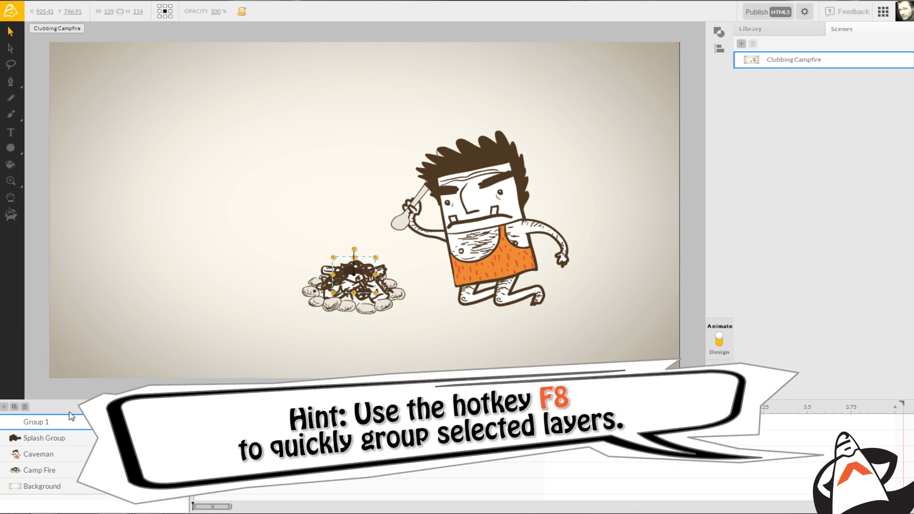
pyautogui.doubleClick(44, 423)
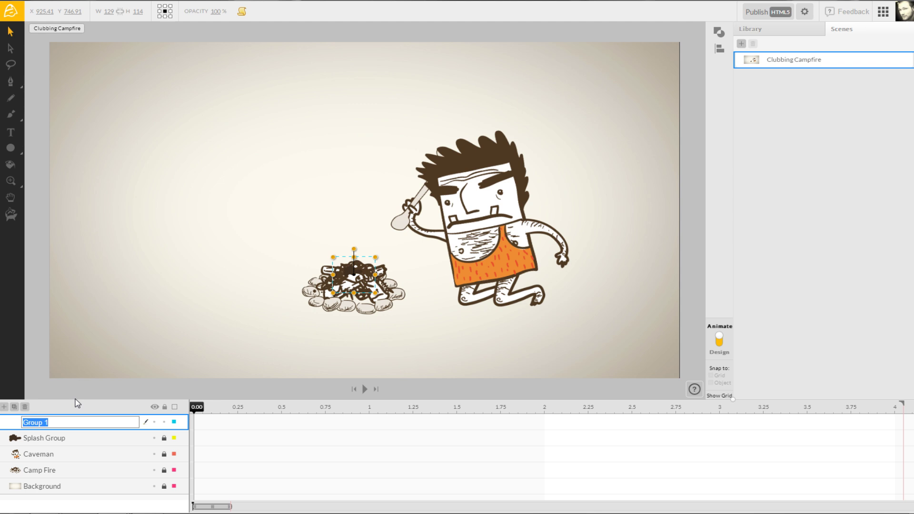
pyautogui.write('FishBone Group 1')
pyautogui.press('Return')
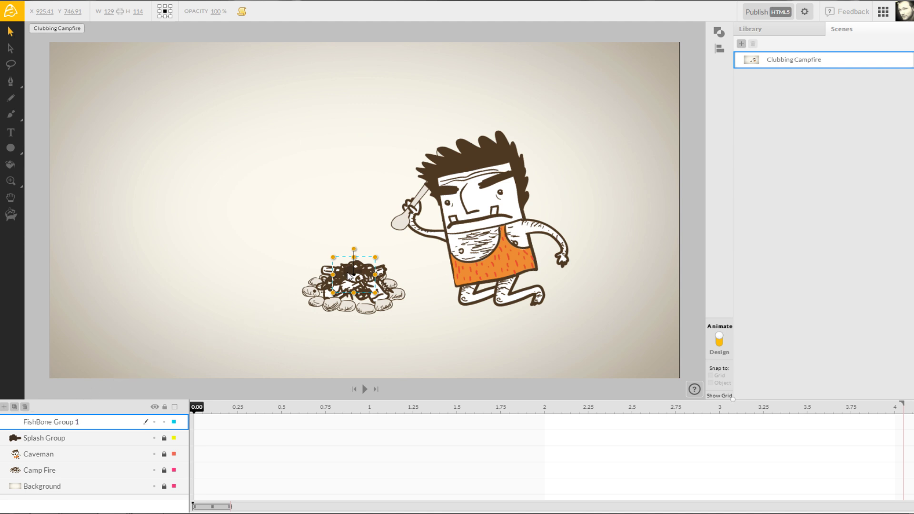
pyautogui.moveTo(349, 276); pyautogui.dragTo(352, 281)
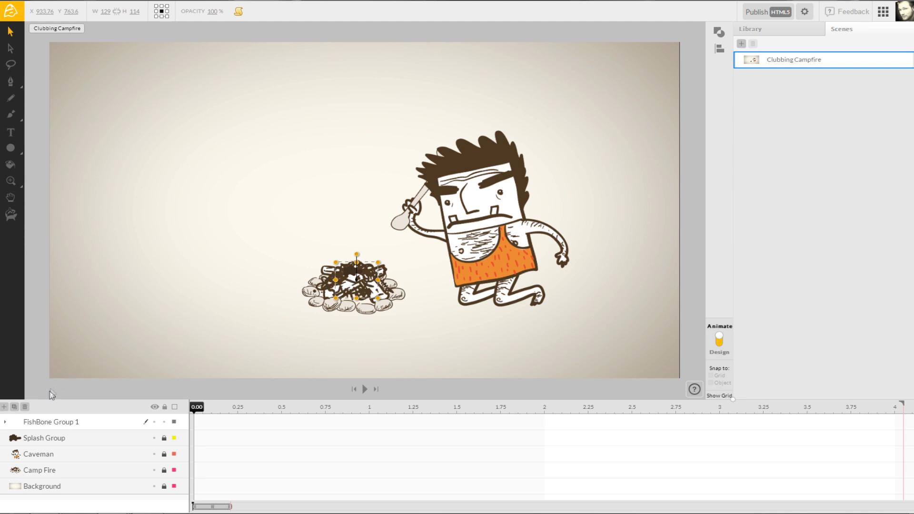
# - Ungroup the duplicated copy and rename it 'FishBone Group 2'
pyautogui.click(5, 422)
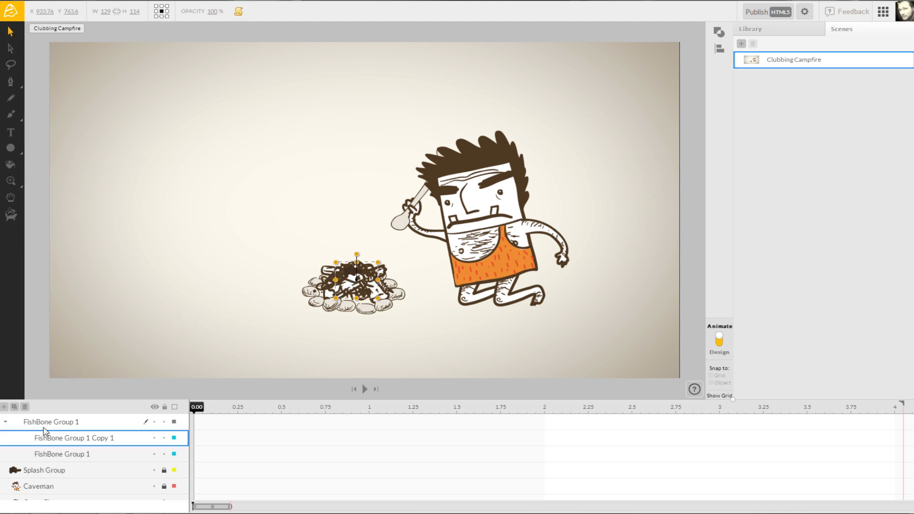
pyautogui.hotkey('ctrl', 'shift', 'g')
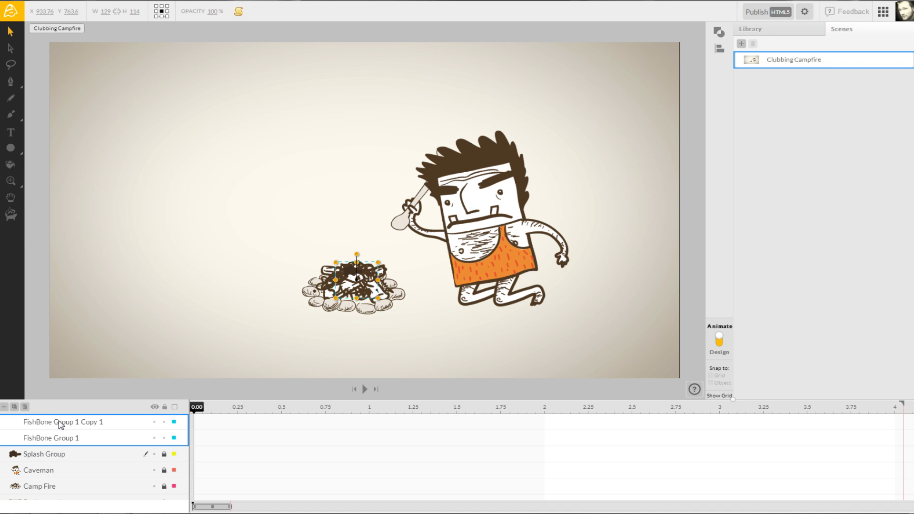
pyautogui.doubleClick(69, 422)
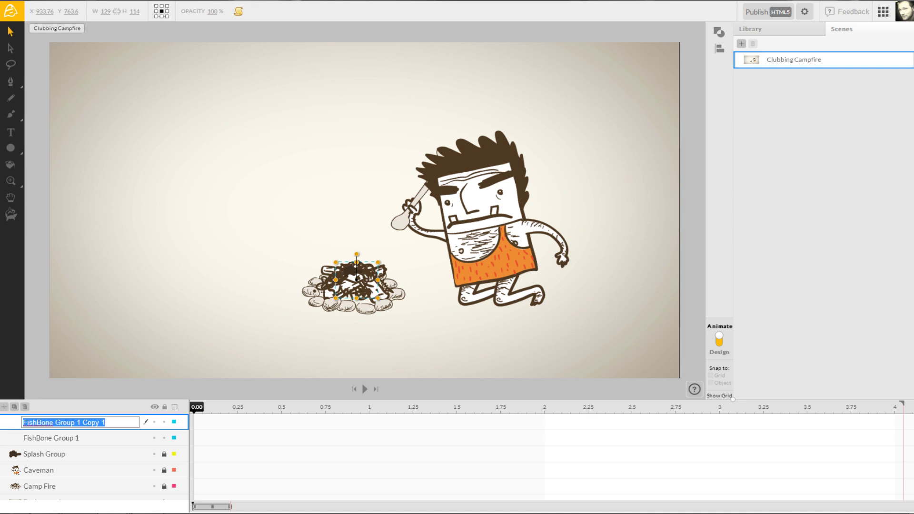
pyautogui.click(77, 423)
pyautogui.moveTo(77, 423); pyautogui.dragTo(105, 422)
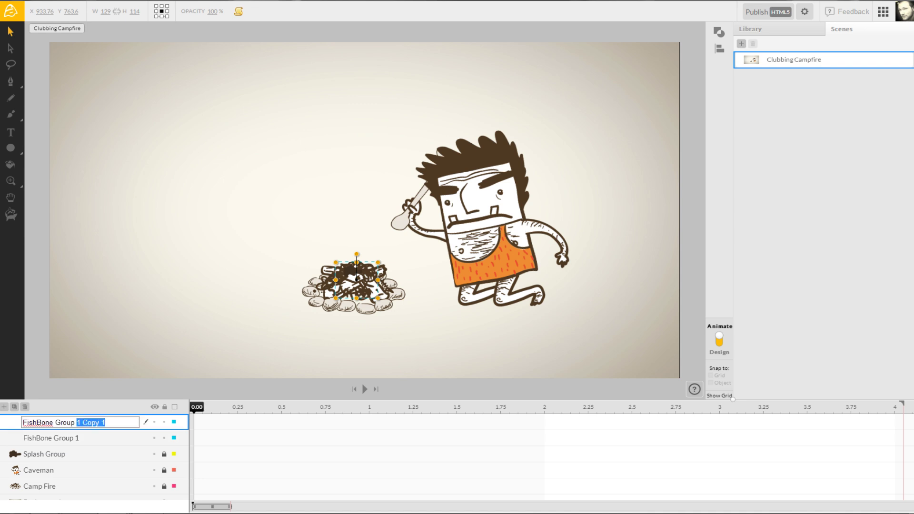
pyautogui.write('2')
pyautogui.click(114, 386)
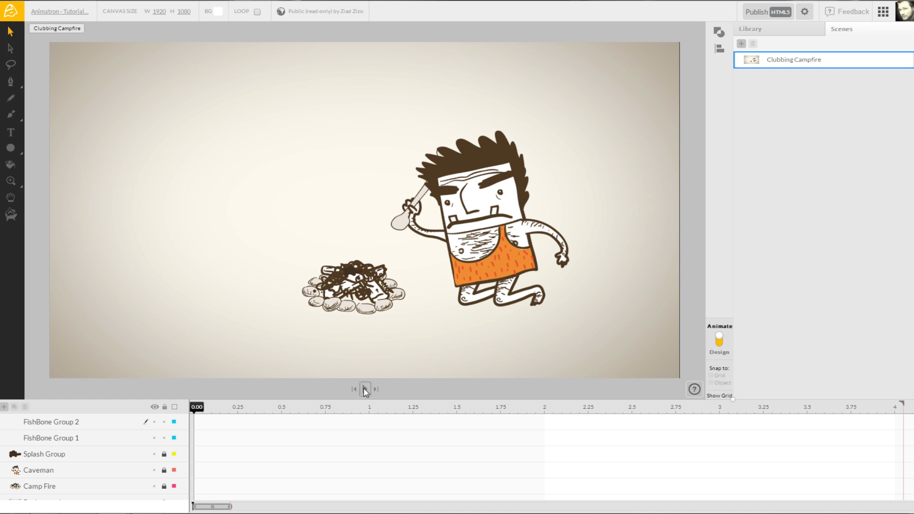
pyautogui.click(364, 389)
pyautogui.click(365, 389)
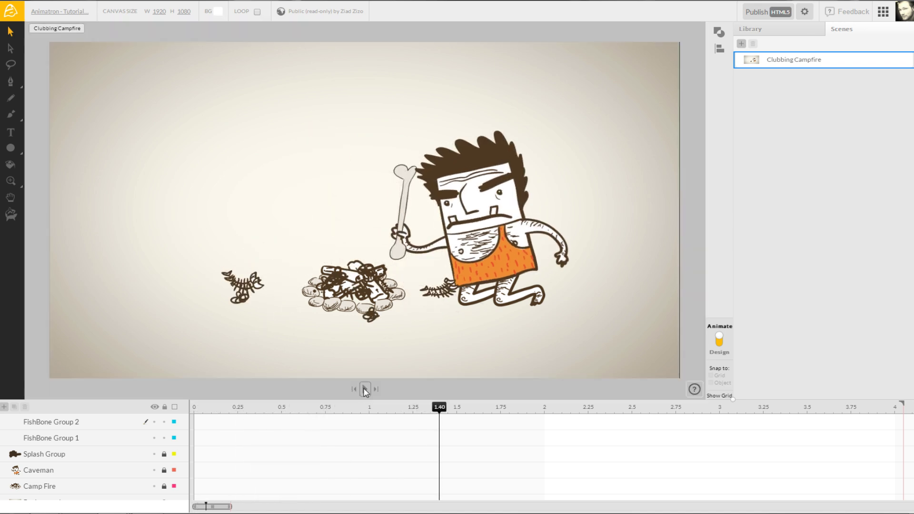
pyautogui.click(195, 410)
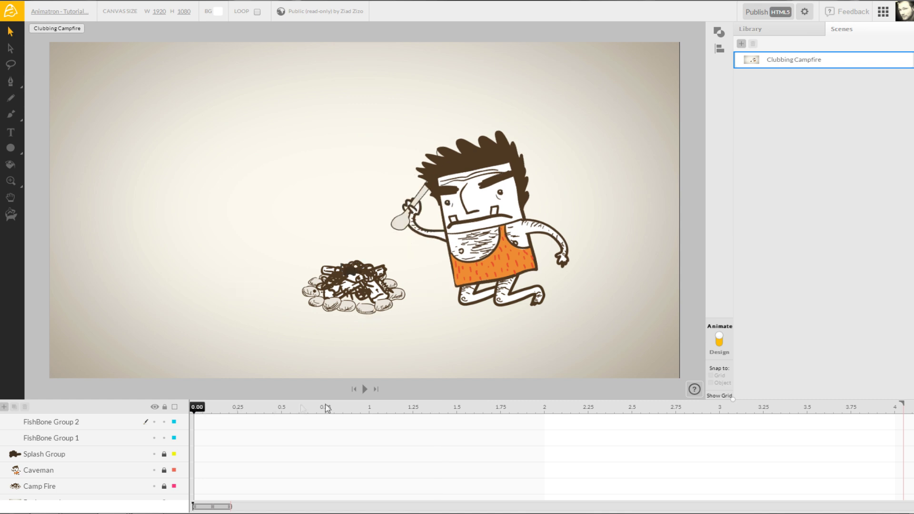
pyautogui.click(366, 389)
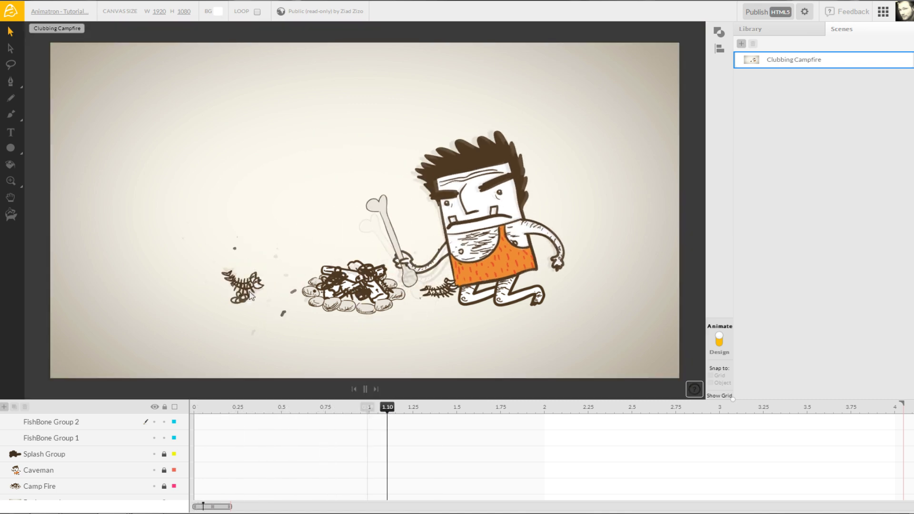
pyautogui.click(365, 389)
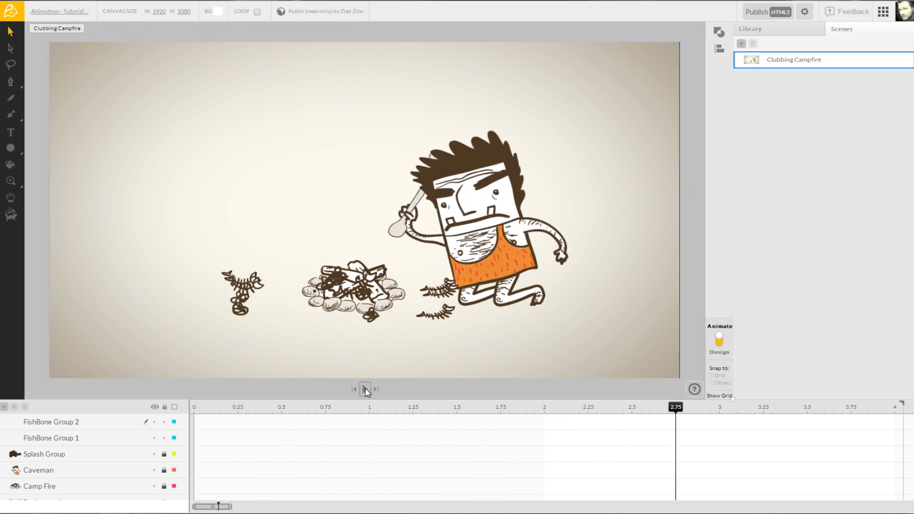
pyautogui.click(195, 410)
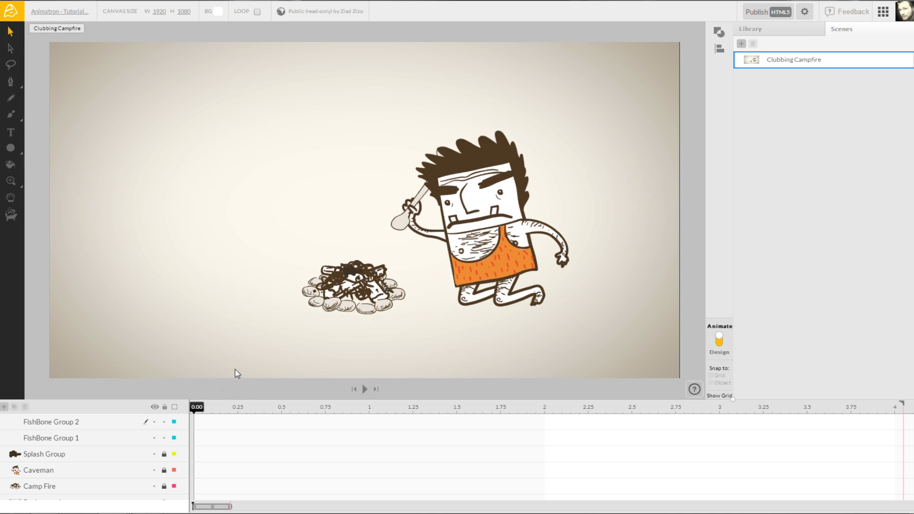
pyautogui.moveTo(196, 408); pyautogui.dragTo(824, 422)
pyautogui.click(196, 408)
pyautogui.click(77, 438)
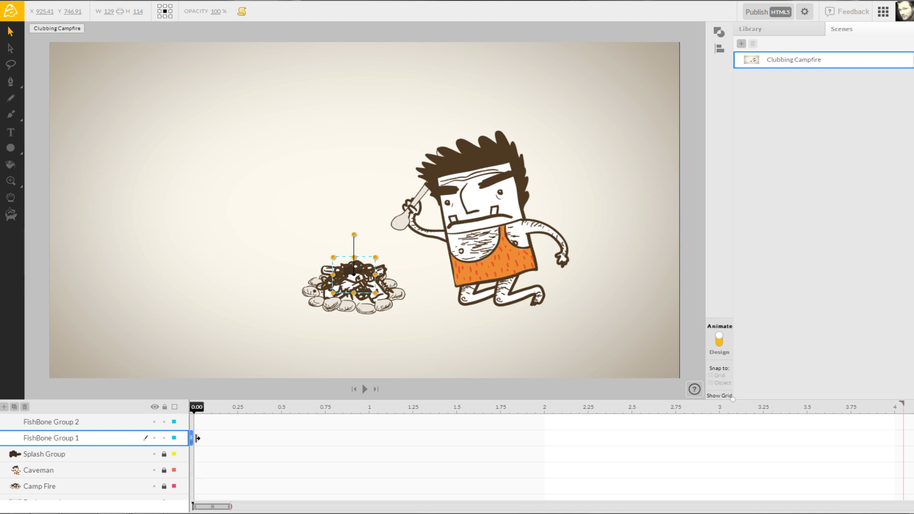
# - Shift FishBone Group 1's start to about 0.05 s, then select FishBone Group 2 and scrub to 0.40 s
pyautogui.moveTo(197, 437); pyautogui.dragTo(202, 438)
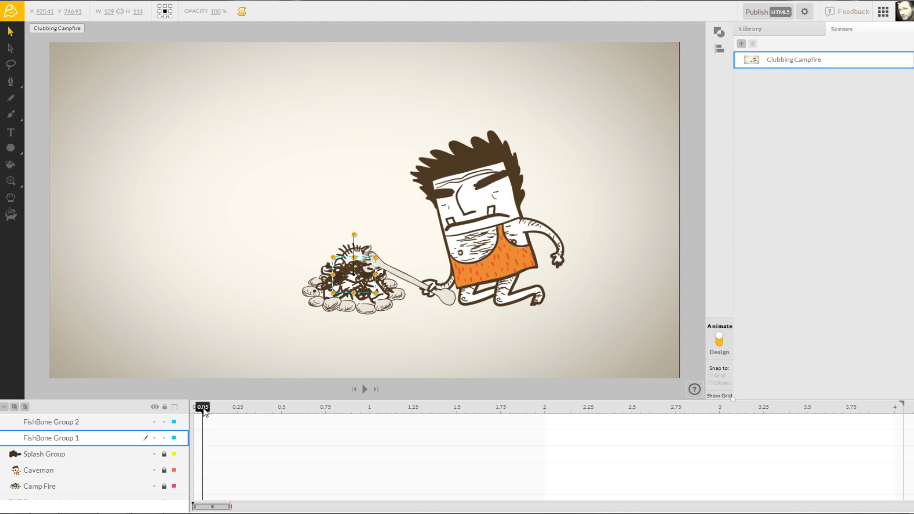
pyautogui.click(190, 453)
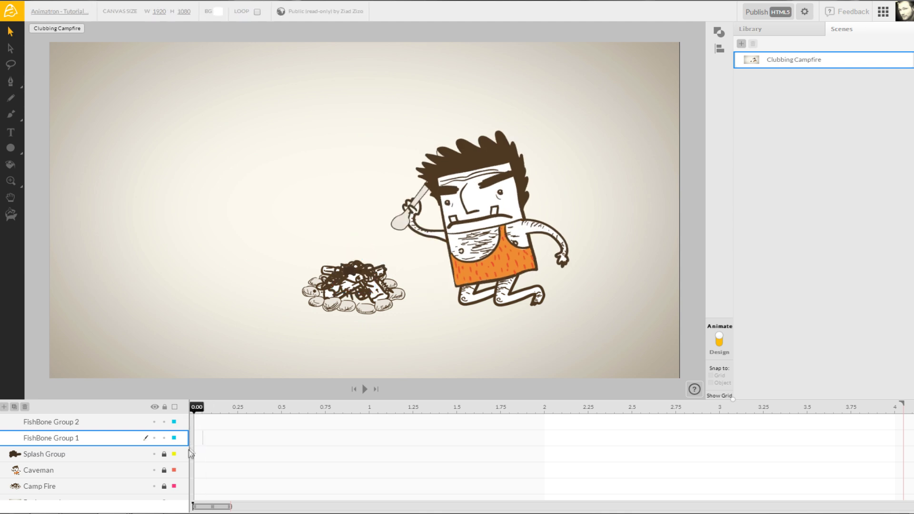
pyautogui.click(79, 428)
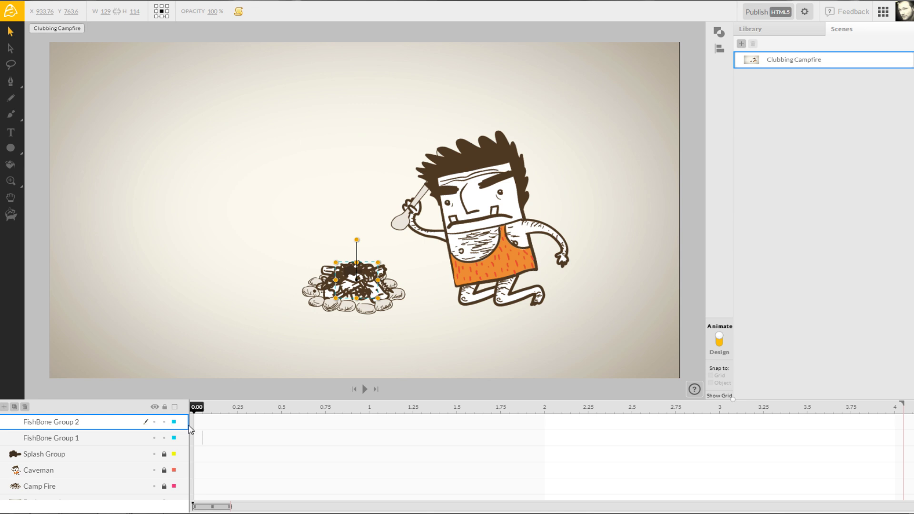
pyautogui.moveTo(194, 427); pyautogui.dragTo(192, 407)
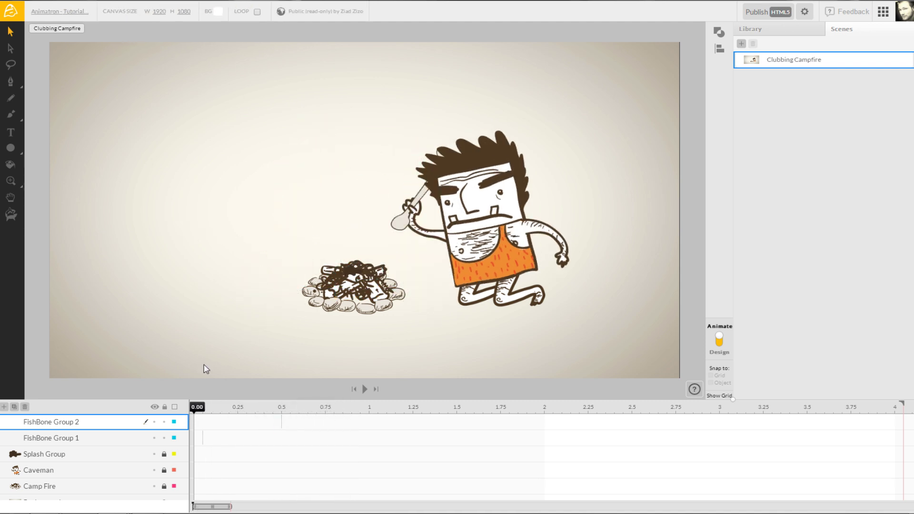